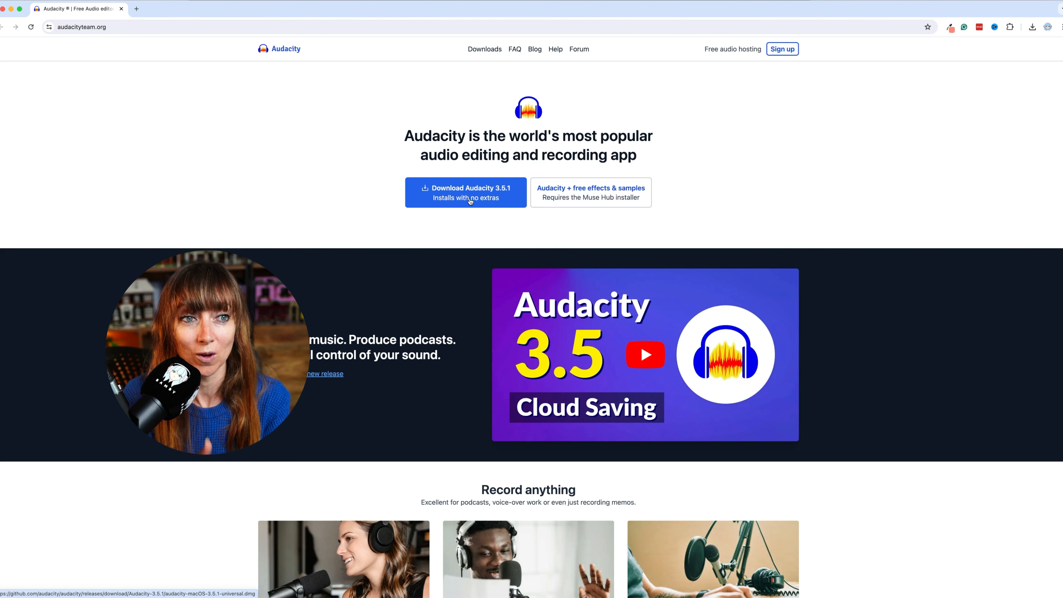
- Open Audacity and enlarge its window to fill the screen
mouse_move(302, 579)
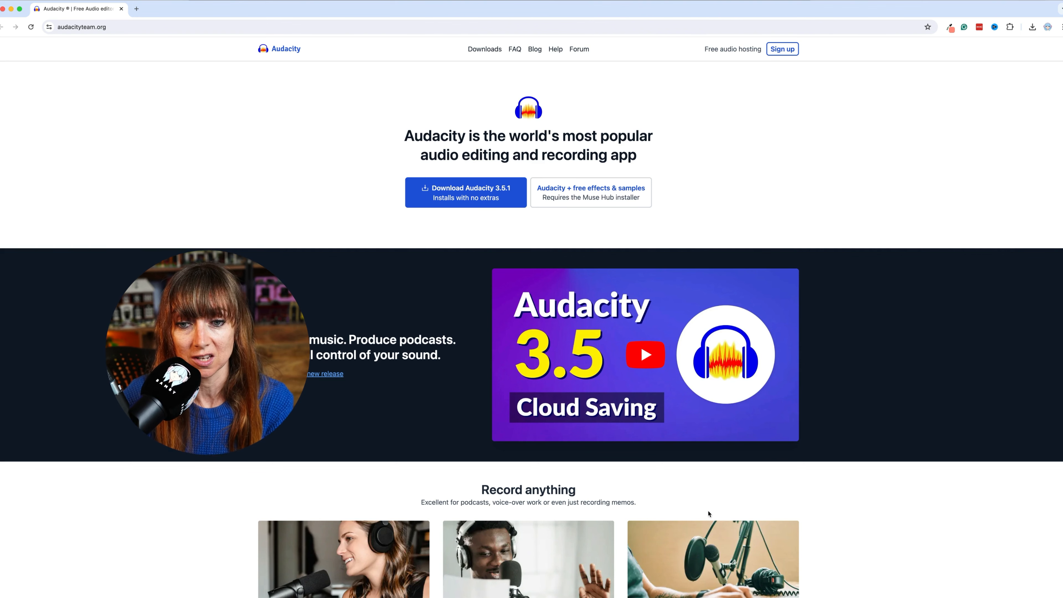
left_click(704, 582)
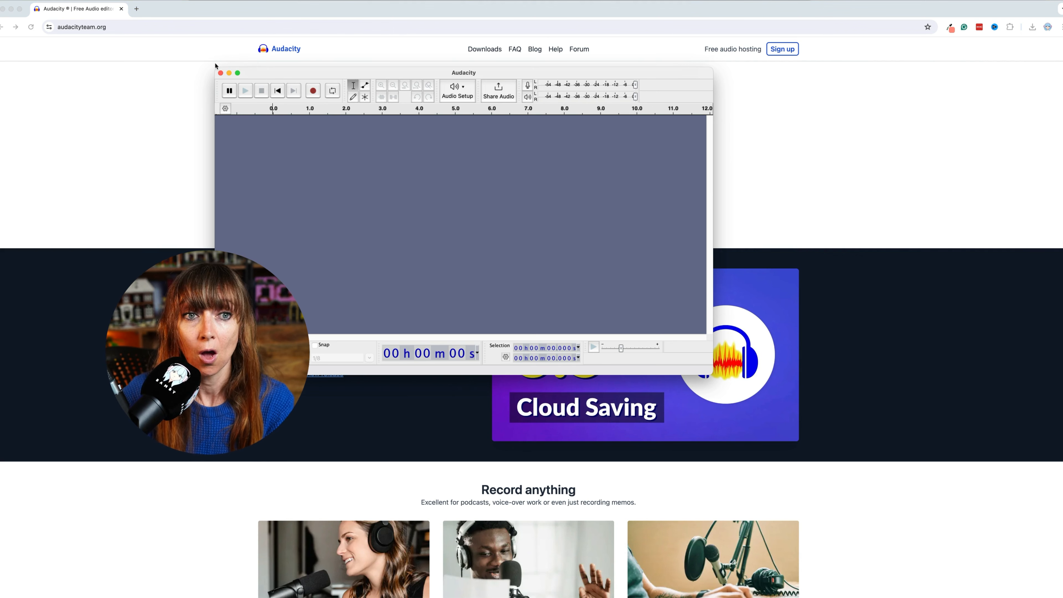
left_click_drag(215, 66, 0, 0)
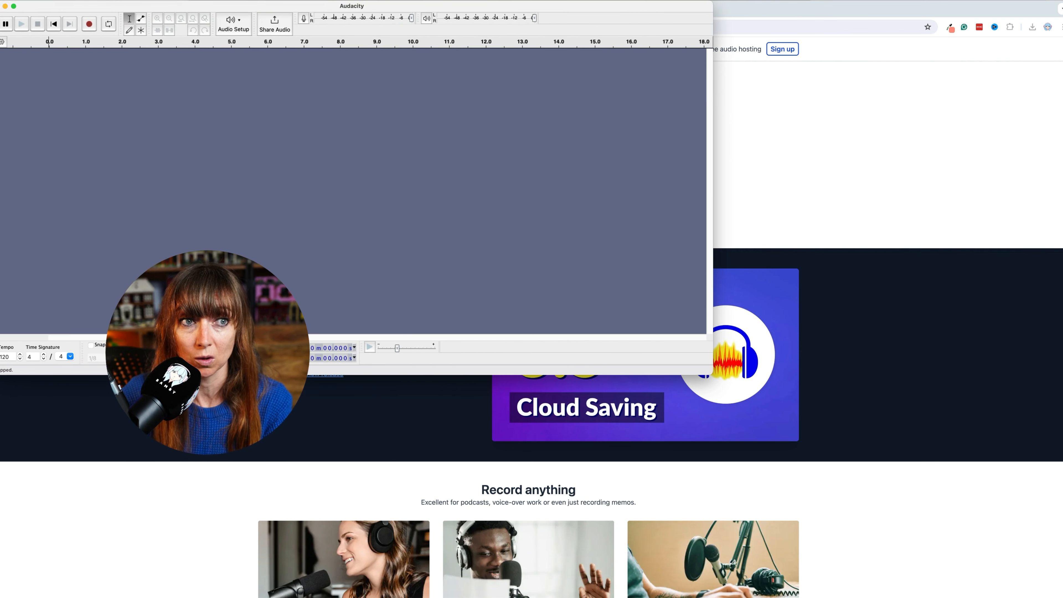
left_click_drag(713, 374, 1062, 597)
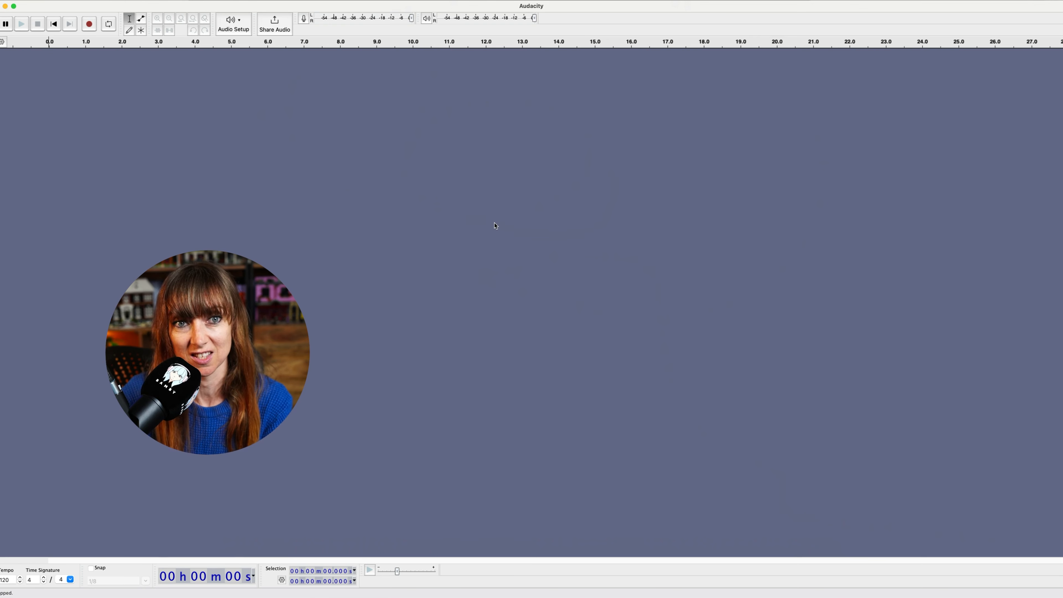
- Set recording channels to 1 (Mono) and enable silent monitoring on the recording meter
left_click(233, 22)
mouse_move(247, 54)
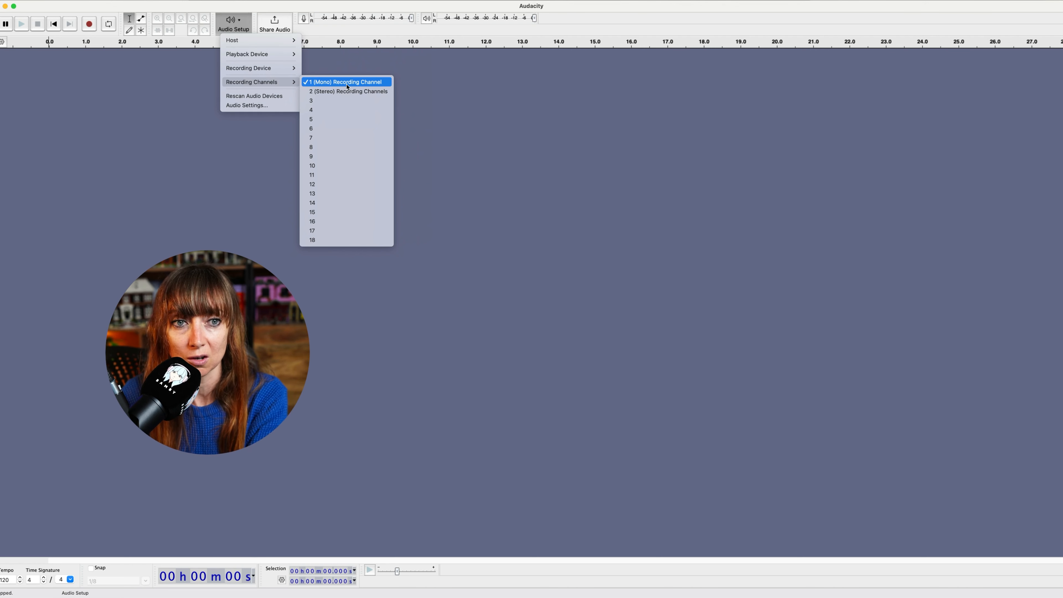
left_click(347, 86)
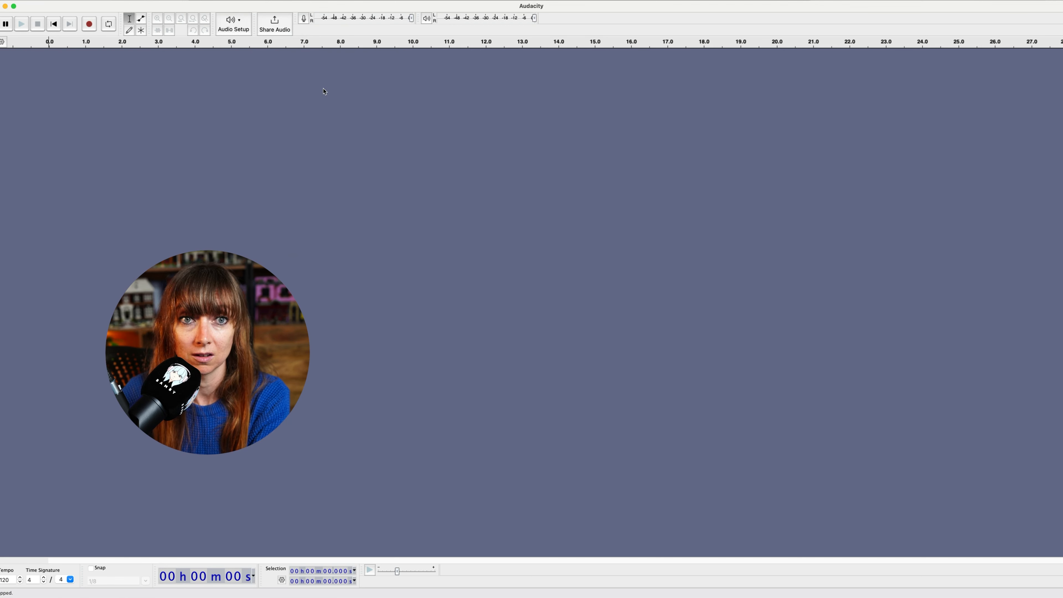
left_click(303, 20)
left_click(333, 29)
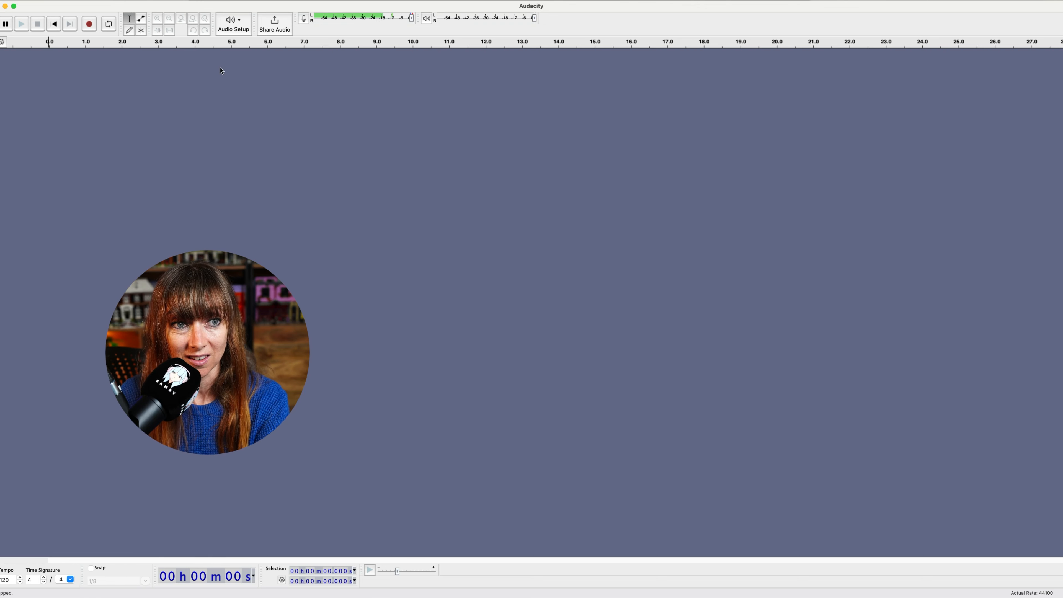
- Record about 27 seconds of voice audio, then stop recording
left_click(88, 26)
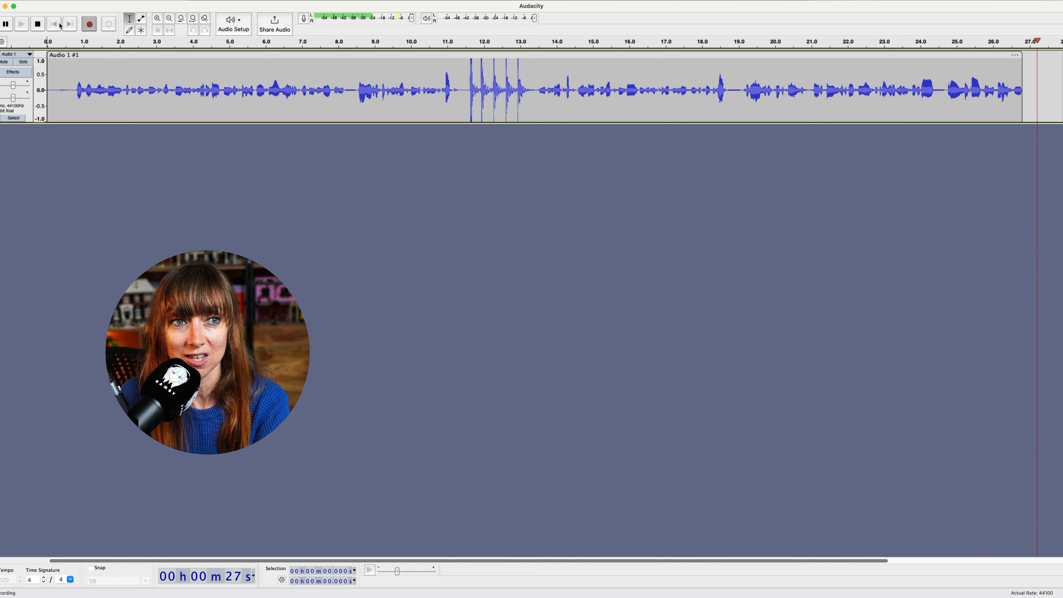
left_click(37, 24)
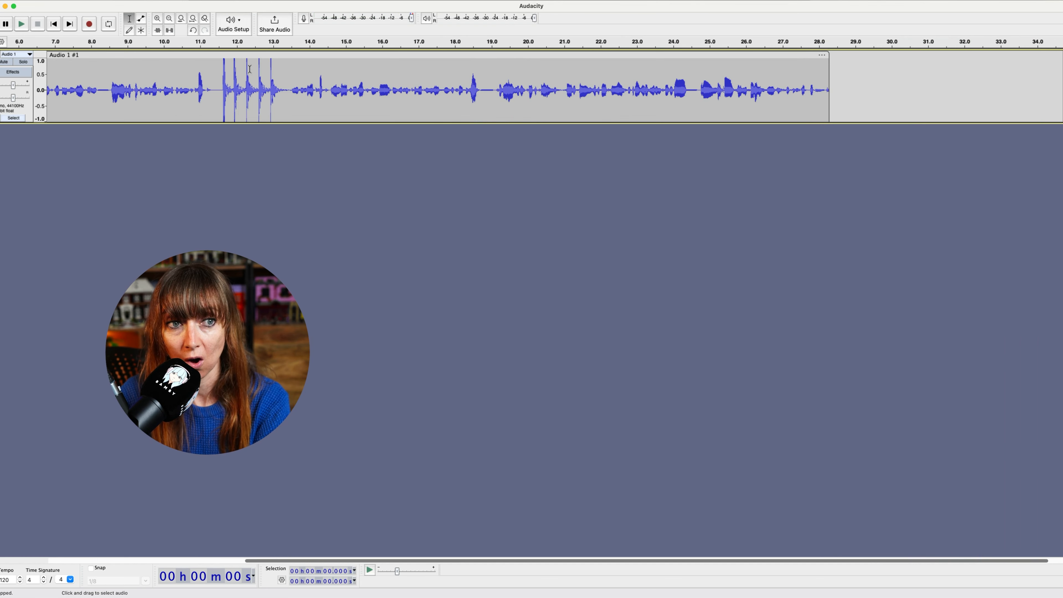
- Select the recorded clip and play it back from the start, then stop playback
scroll(209, 70, "left", 5)
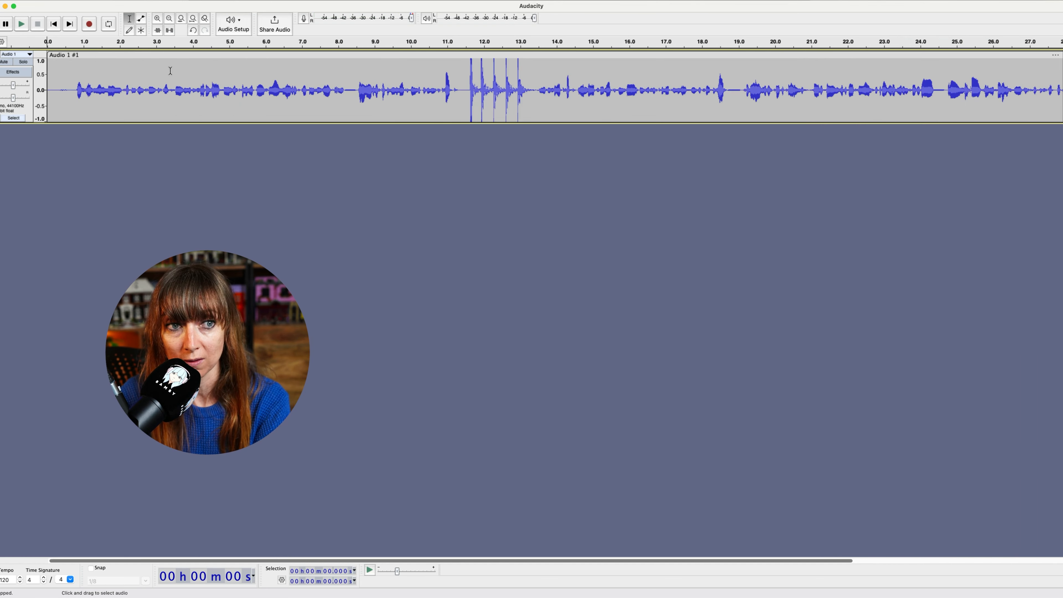
left_click(63, 59)
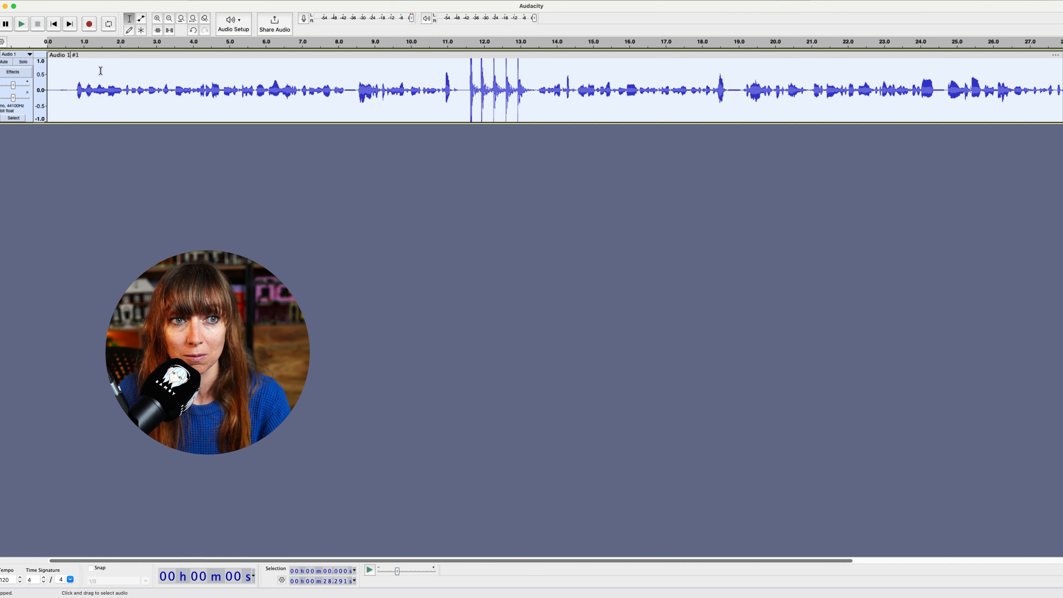
left_click(71, 54)
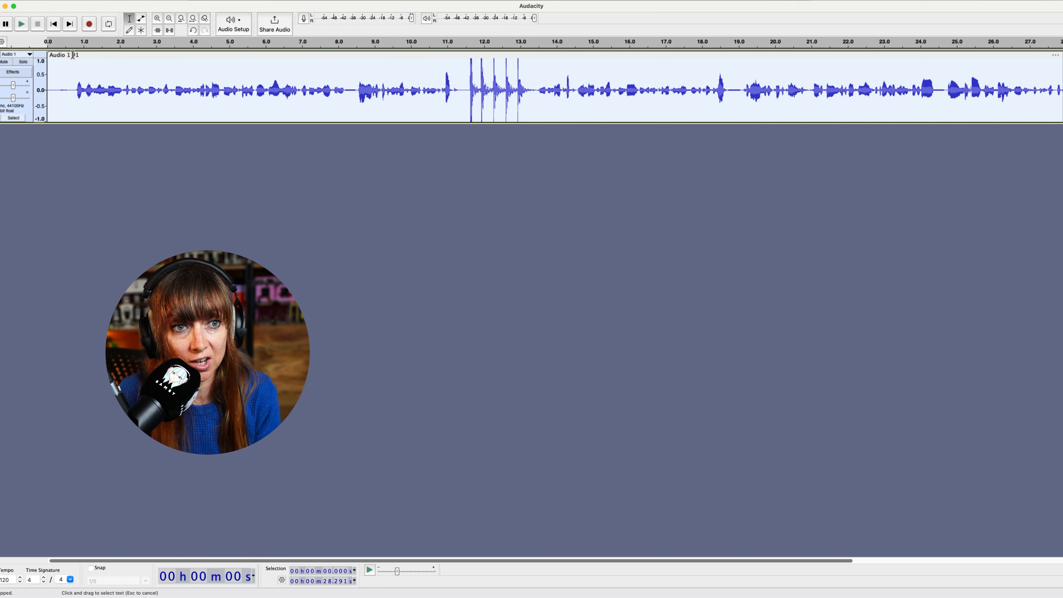
left_click(67, 44)
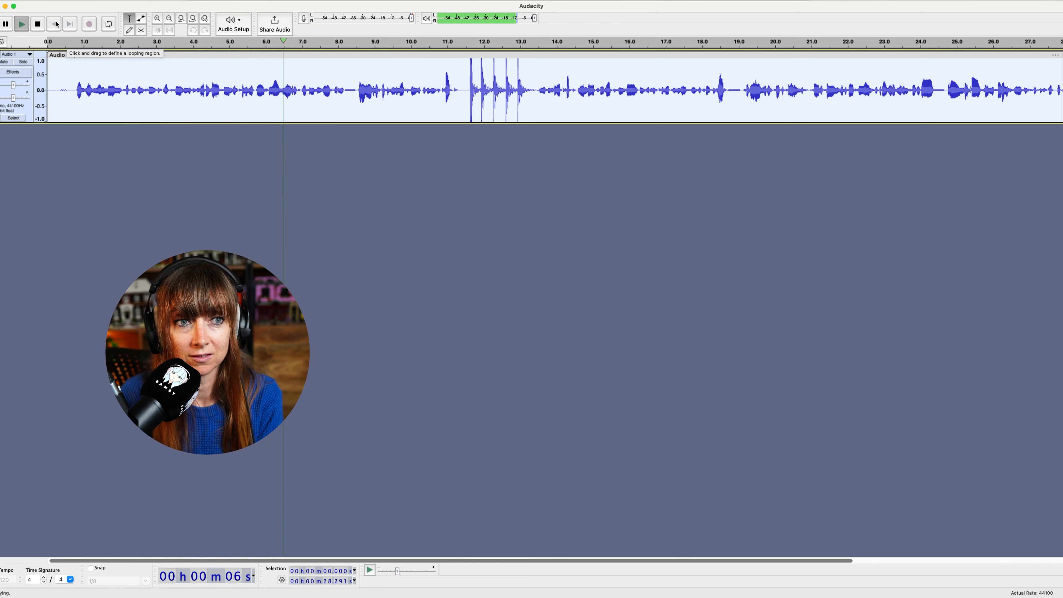
left_click(38, 25)
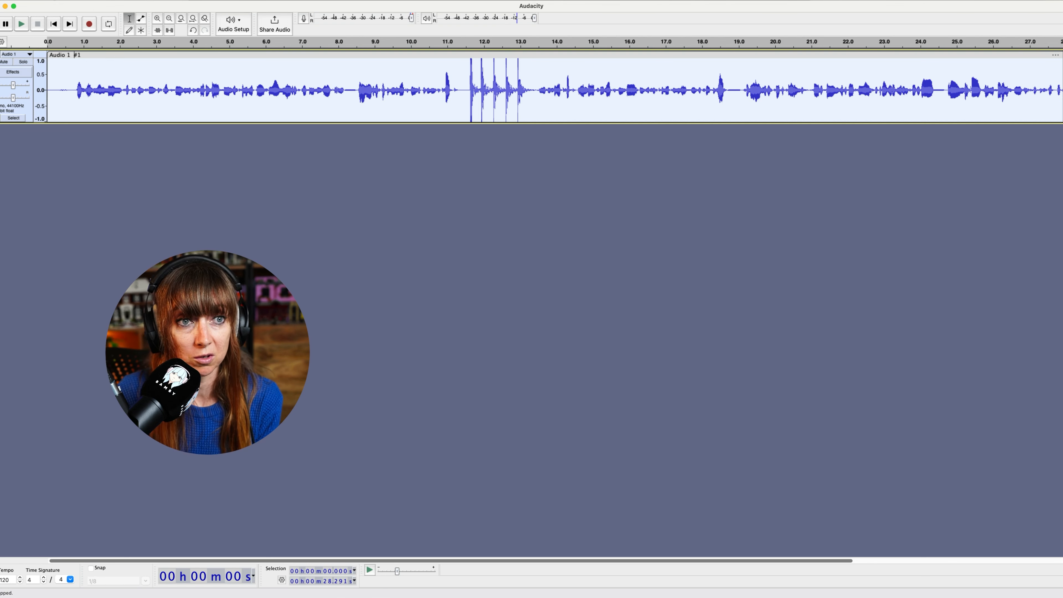
- Start exporting to the computer and choose the WAV (Microsoft) format
left_click(51, 1)
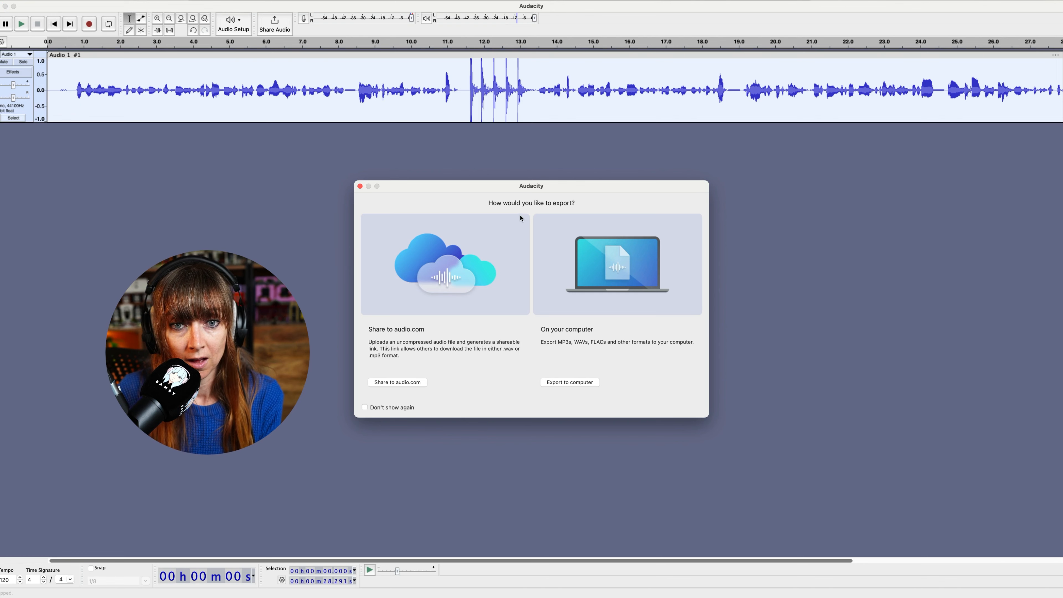
left_click(574, 384)
left_click(494, 255)
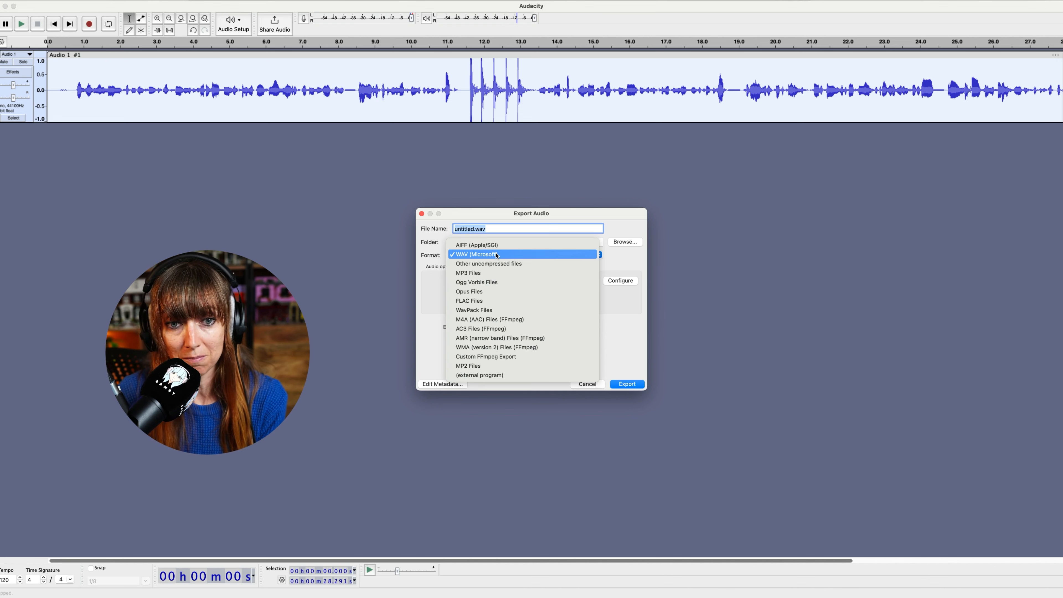
left_click(496, 255)
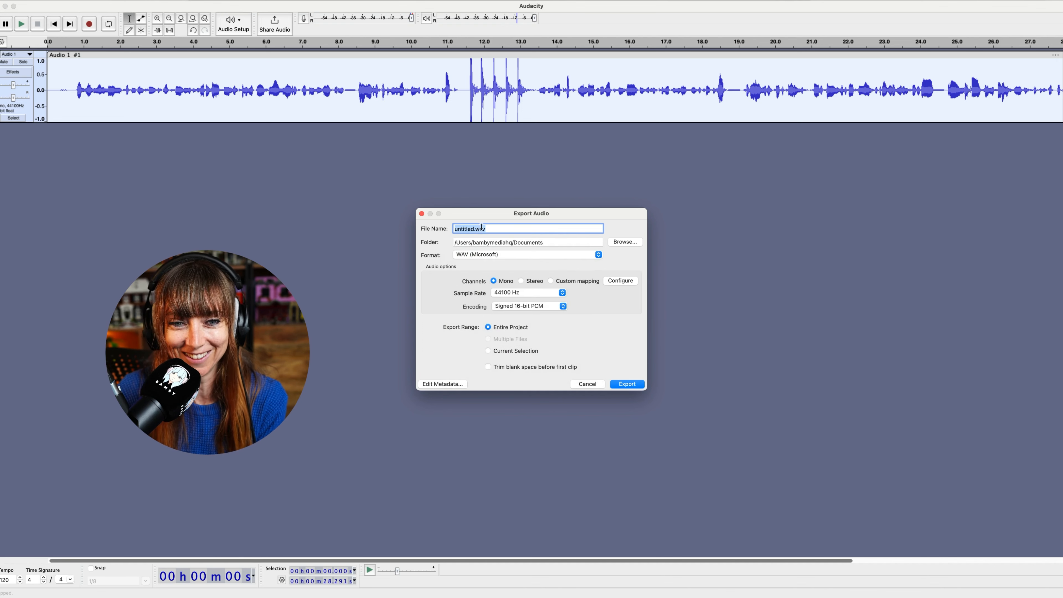
- Name the file test.wav and export it with Signed 16-bit PCM encoding to the Documents folder
left_click(467, 228)
triple_click(468, 227)
left_click_drag(474, 228, 444, 229)
type("test")
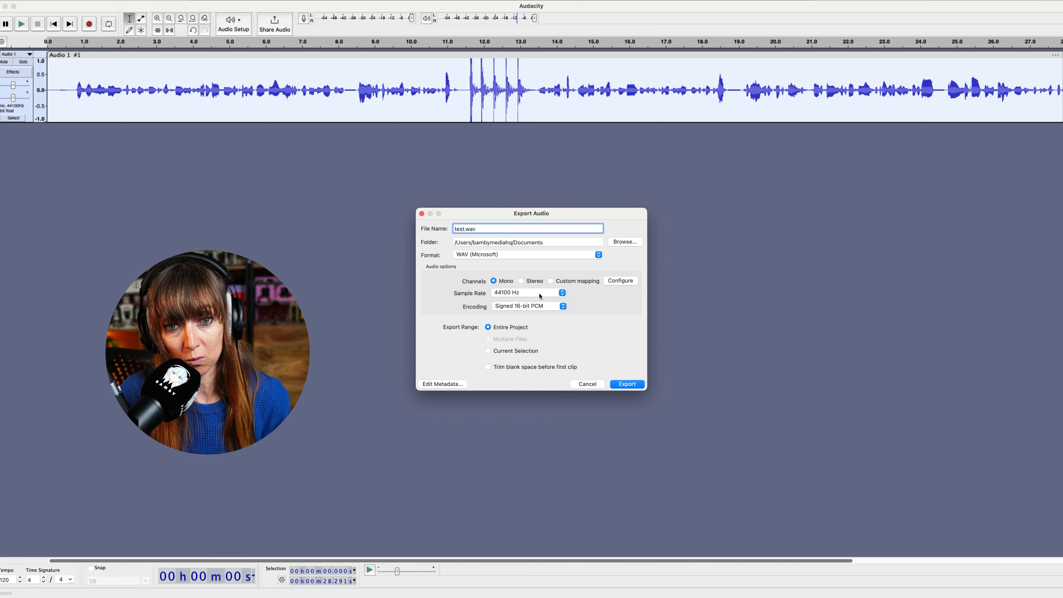
left_click(528, 308)
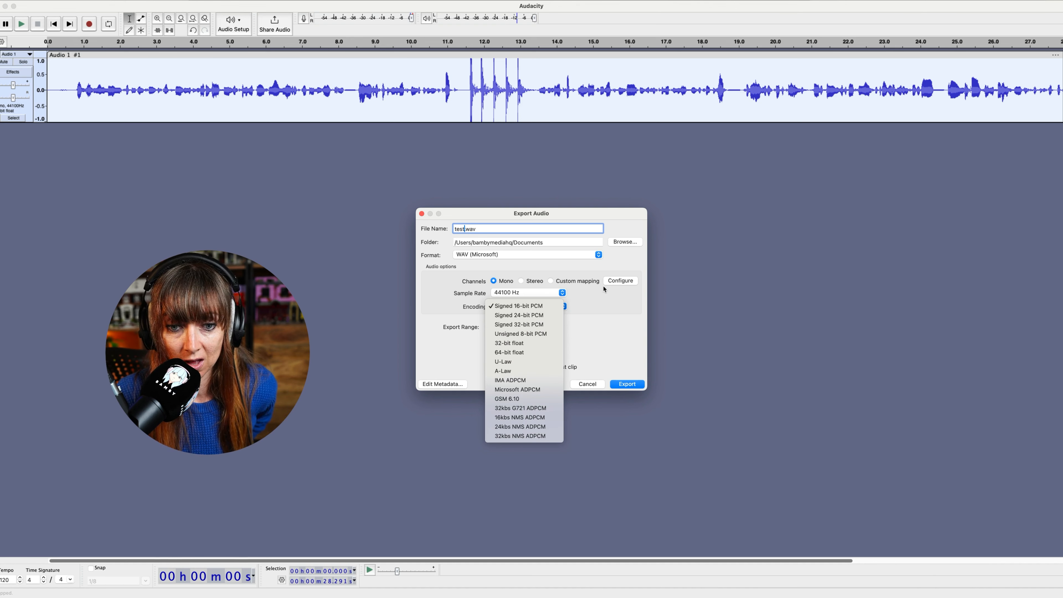
left_click(600, 308)
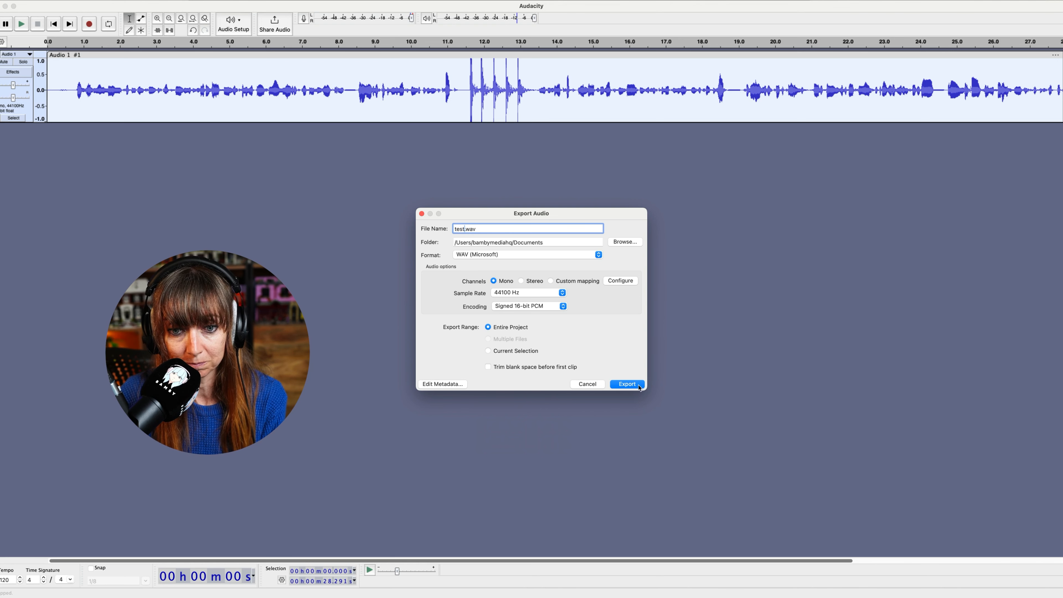
left_click(627, 384)
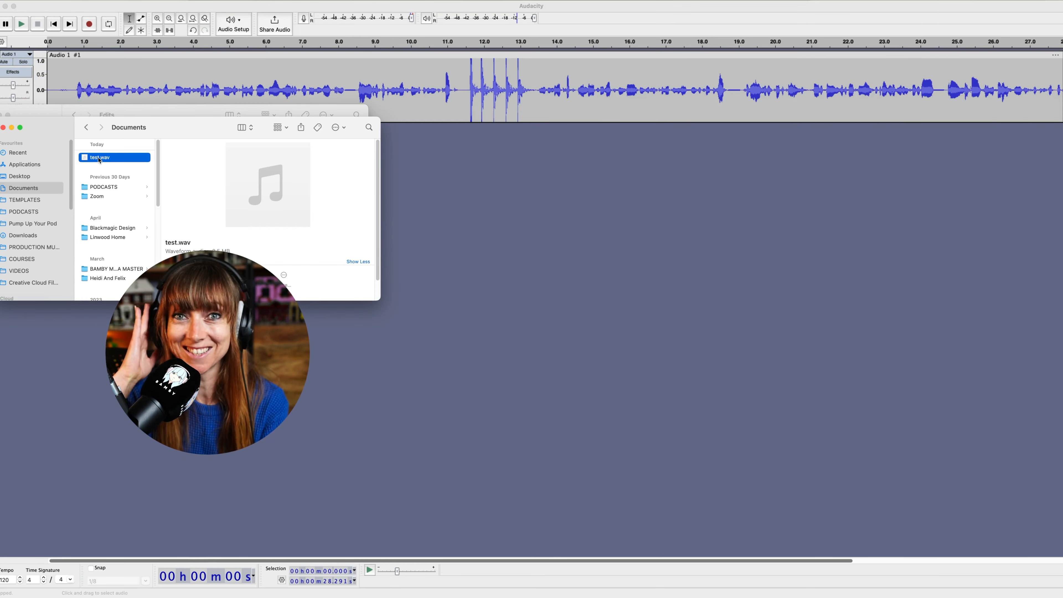
- Preview the exported test.wav file in the Finder, then return to Audacity
key("space")
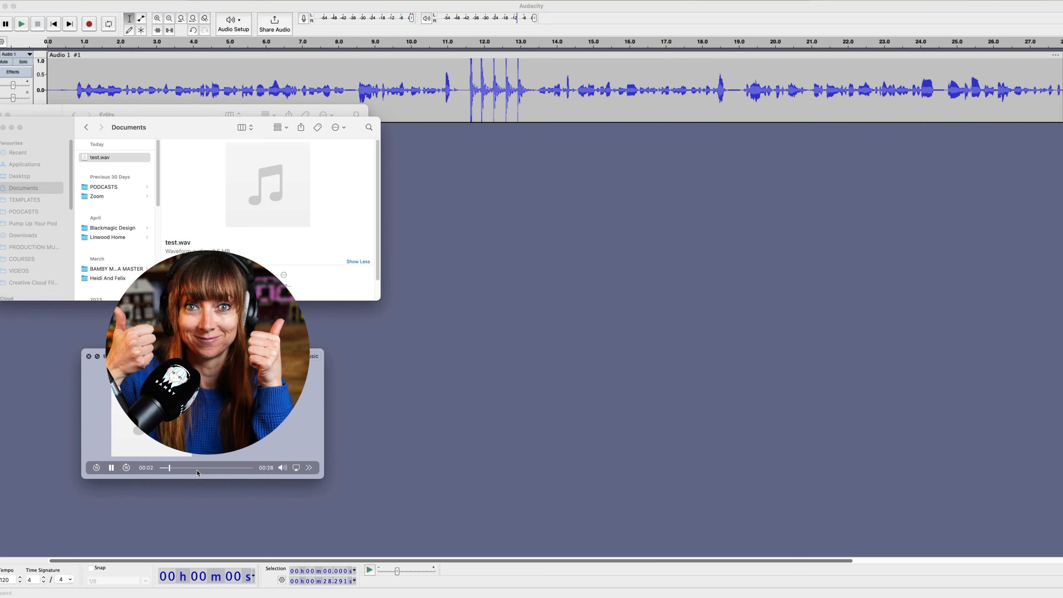
key("space")
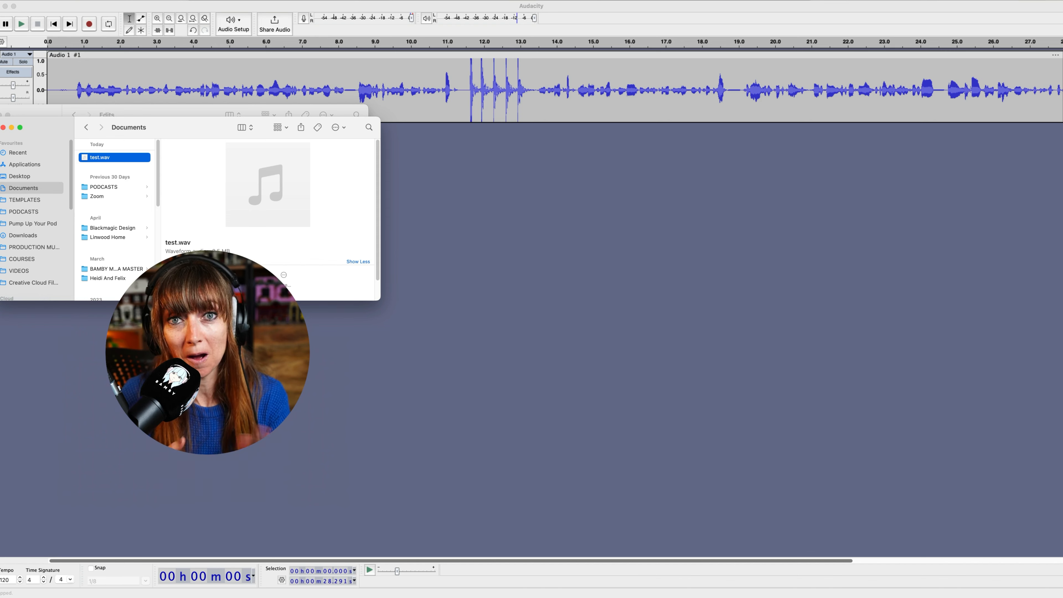
left_click(427, 386)
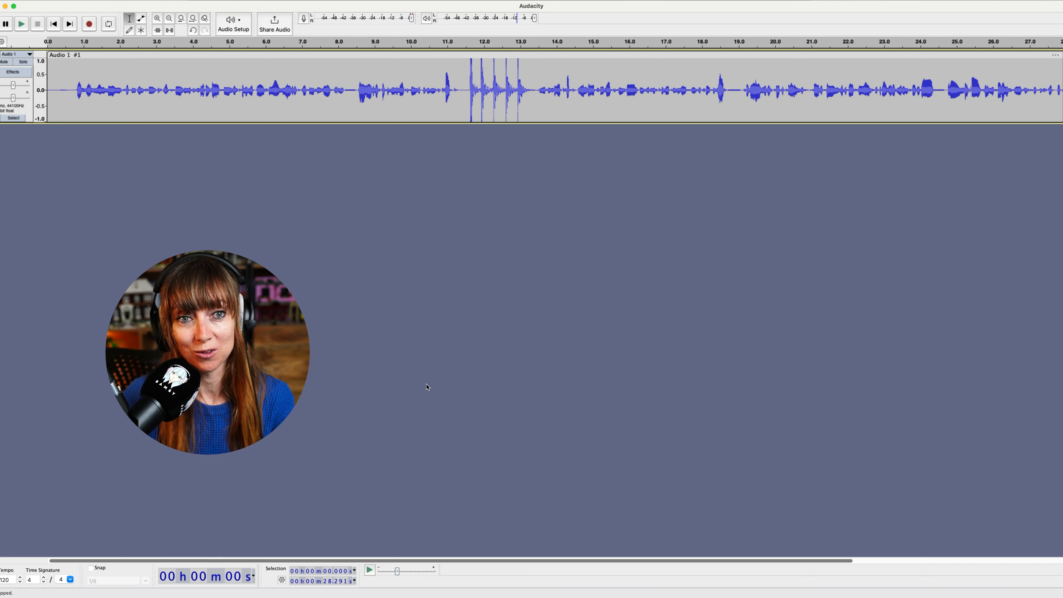
- Enable silent monitoring on the recording meter again
left_click(303, 19)
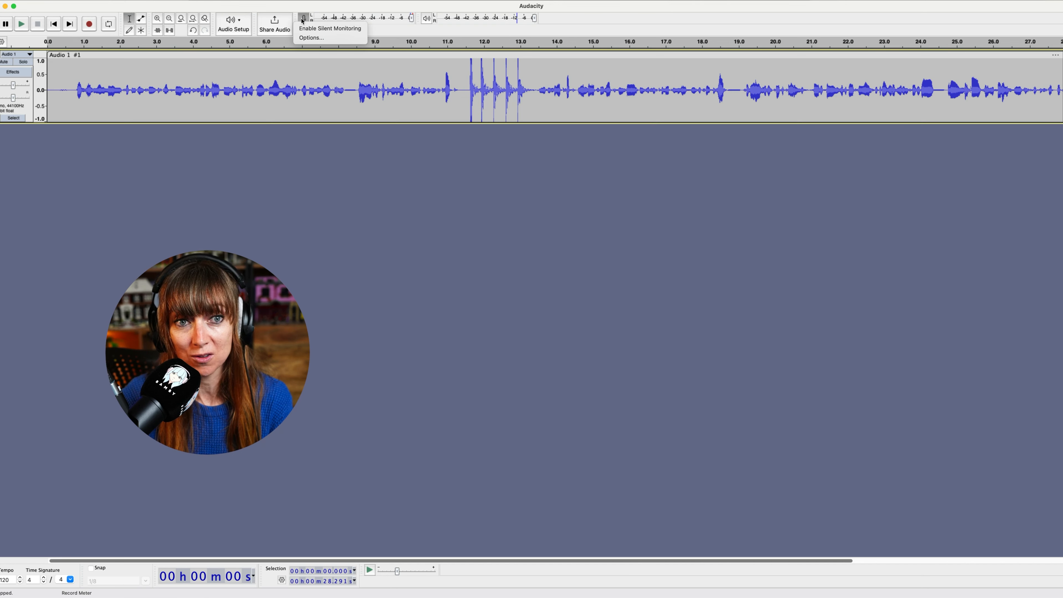
left_click(322, 28)
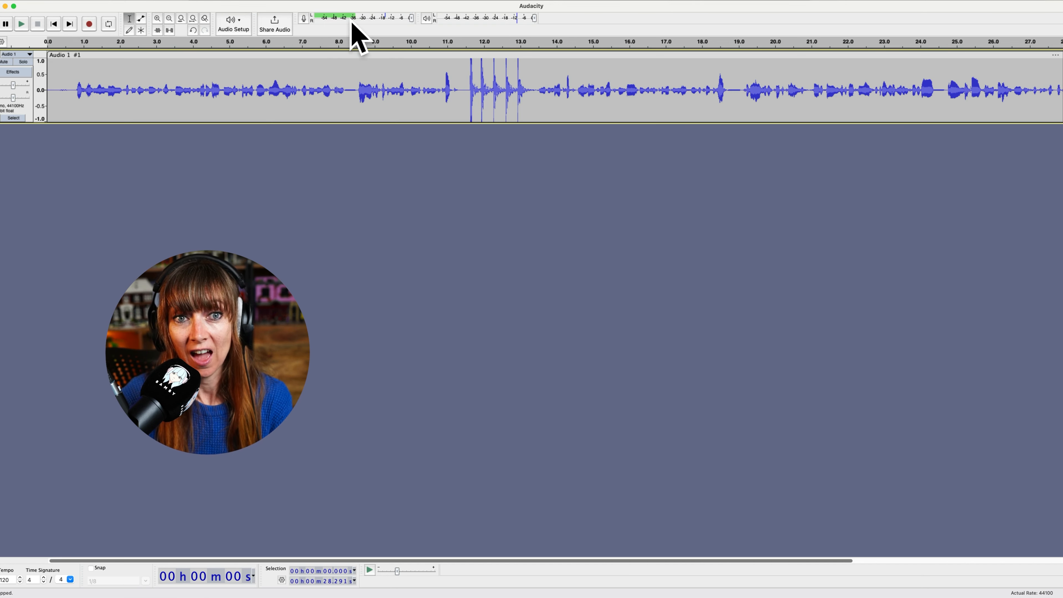